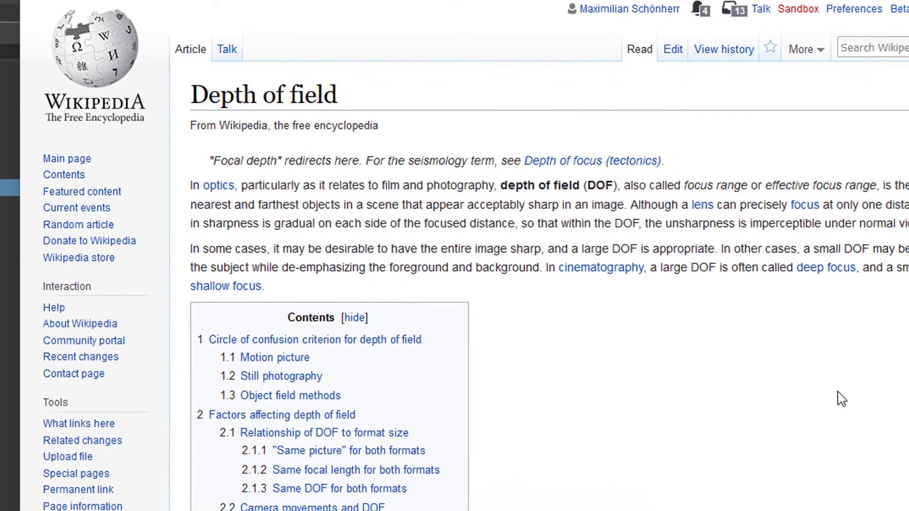
# - Open the revision history of the Depth of field article and list its oldest revisions
pyautogui.click(669, 47)
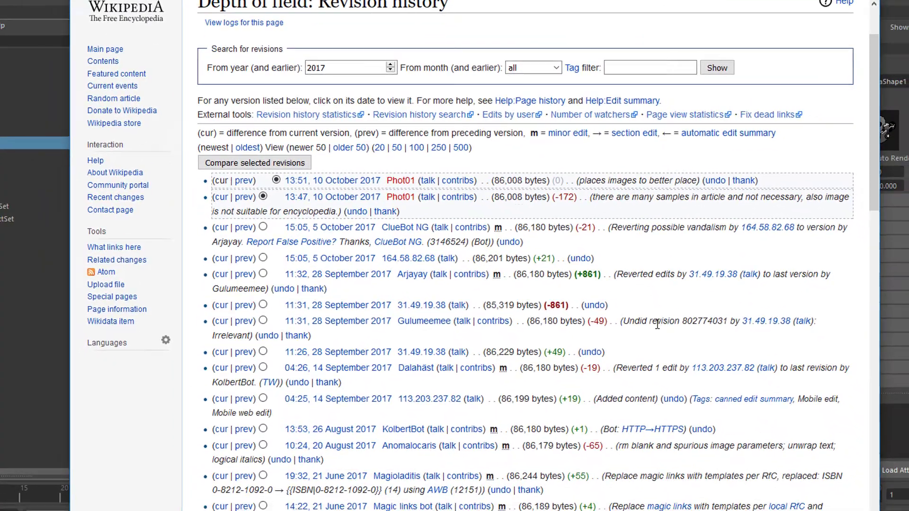
pyautogui.scroll(-8, 655, 322)
pyautogui.scroll(-10, 649, 311)
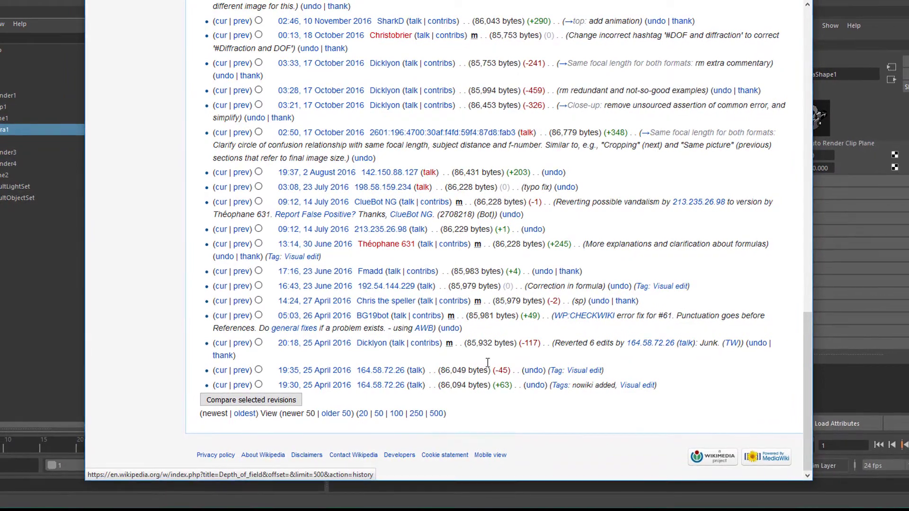
pyautogui.scroll(18, 558, 285)
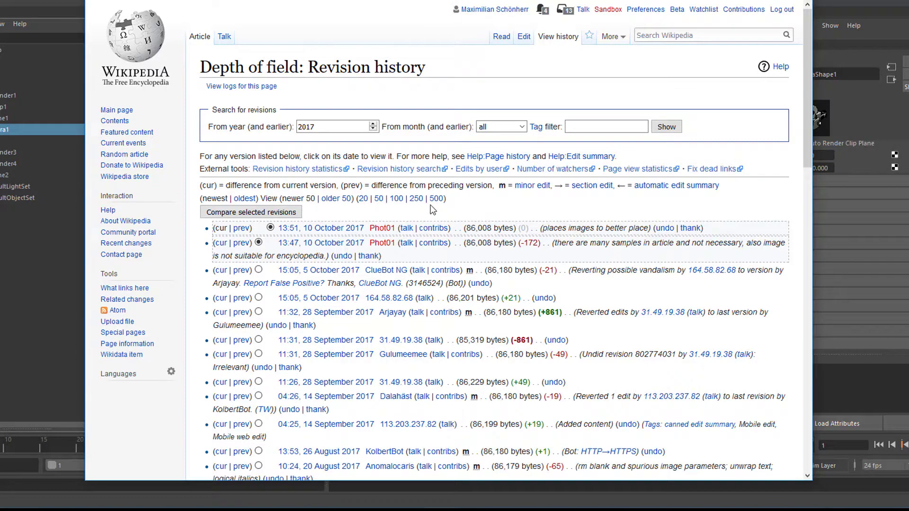
pyautogui.click(245, 198)
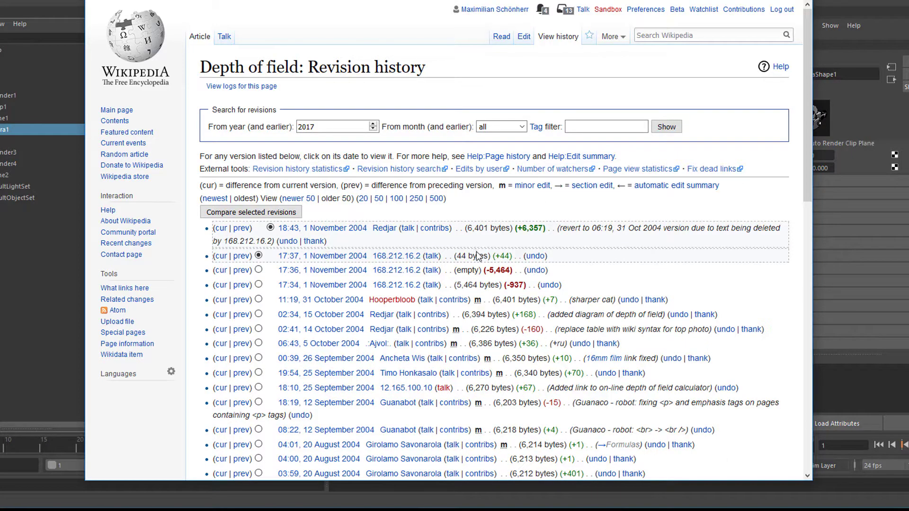
# - Open the article's first revision, dated 6 September 2001, and look through its text
pyautogui.scroll(-15, 478, 252)
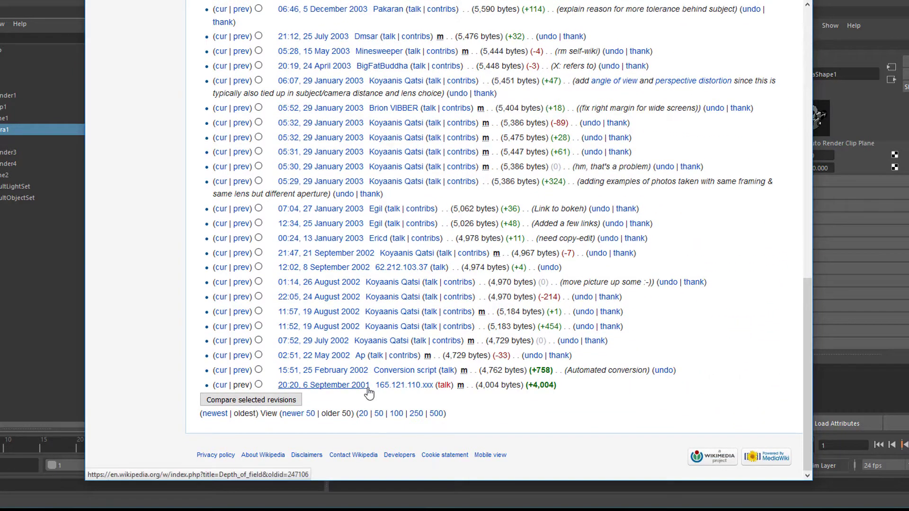
pyautogui.click(331, 386)
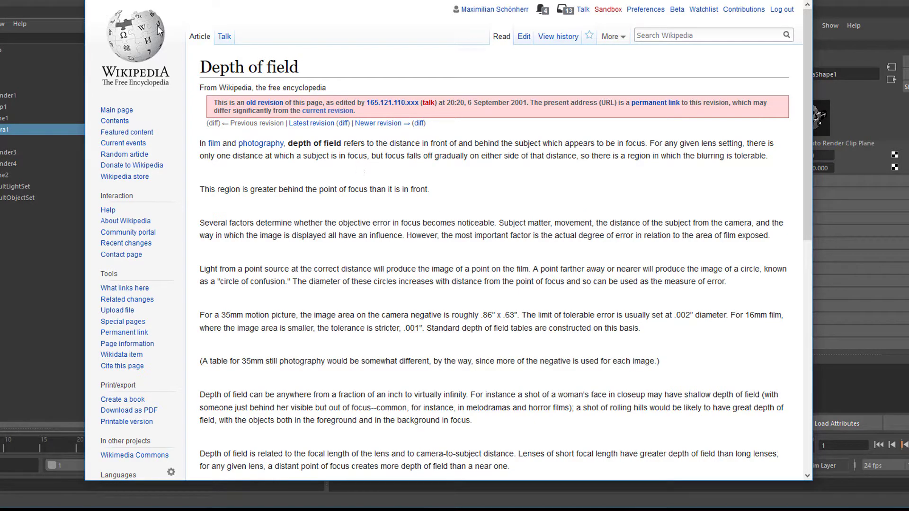
pyautogui.scroll(-10, 382, 186)
pyautogui.scroll(10, 385, 197)
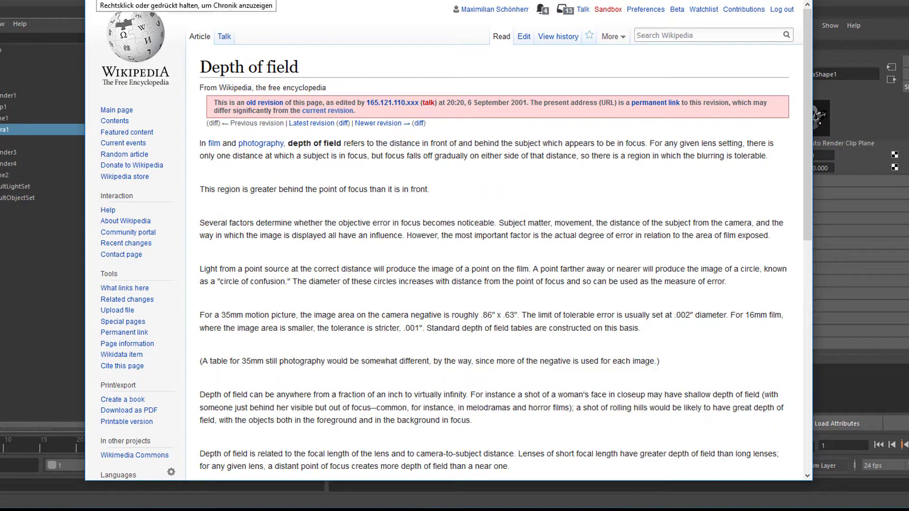
# - Go back to the revision history and return to the current version of the Depth of field article
pyautogui.hotkey('alt', 'Left')
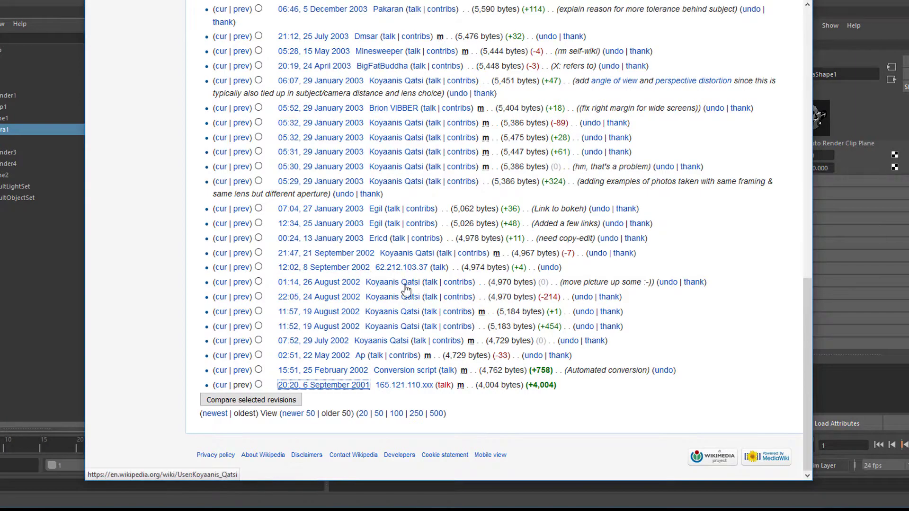
pyautogui.scroll(13, 400, 277)
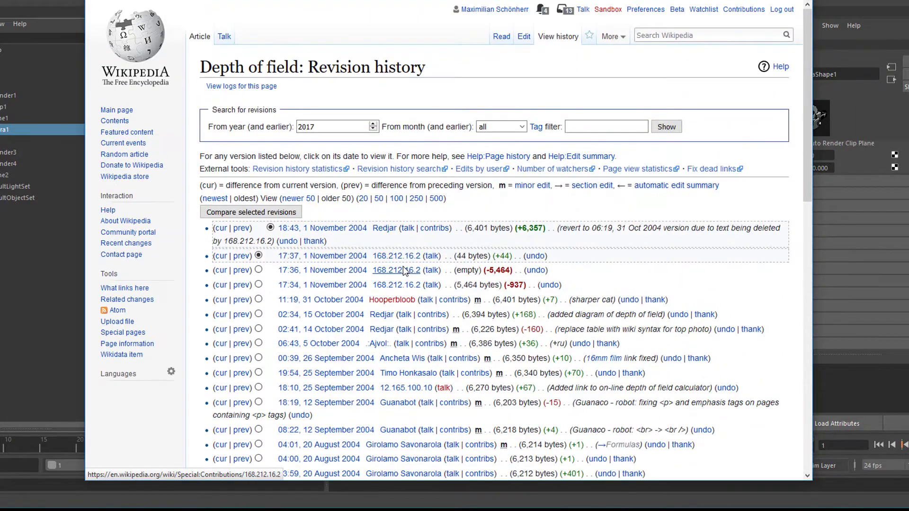
pyautogui.click(200, 37)
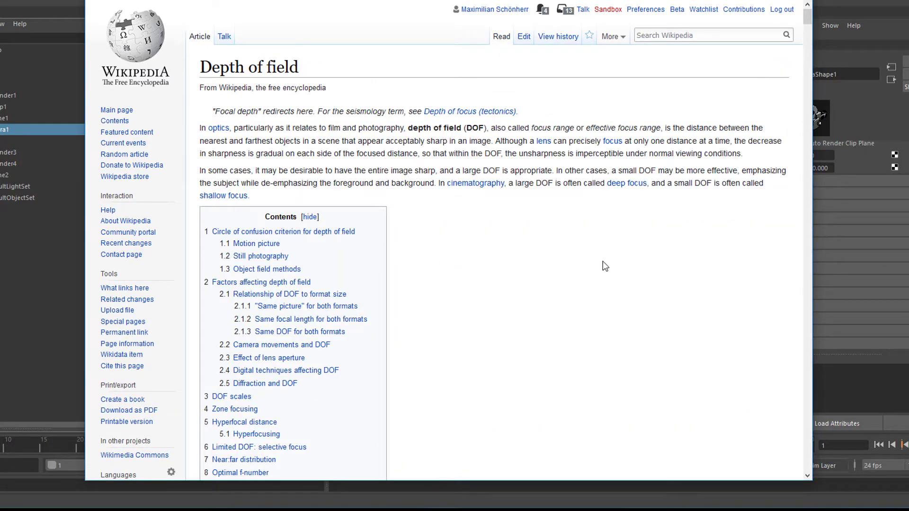
# - Examine the article's example images, including the lens aperture comparison and the focus-stacked fly under digital techniques
pyautogui.scroll(-20, 605, 266)
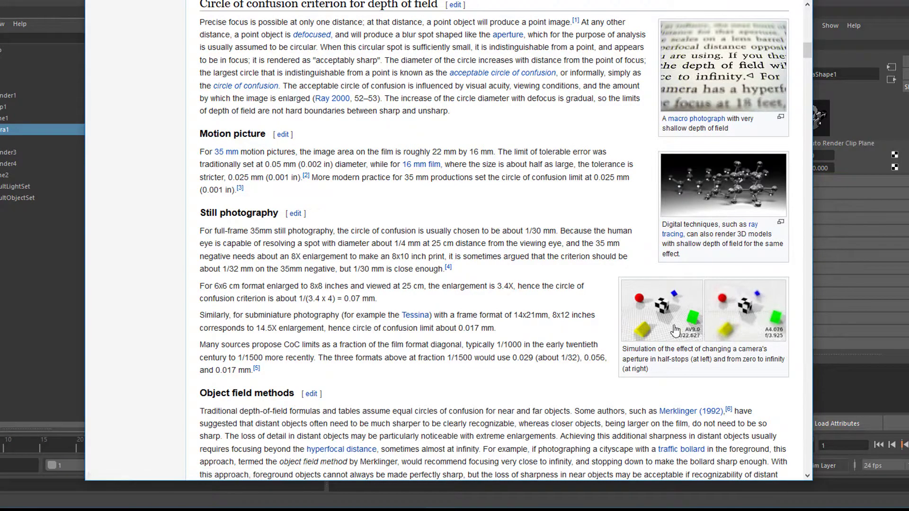
pyautogui.scroll(-8, 706, 330)
pyautogui.scroll(-9, 568, 256)
pyautogui.scroll(4, 729, 210)
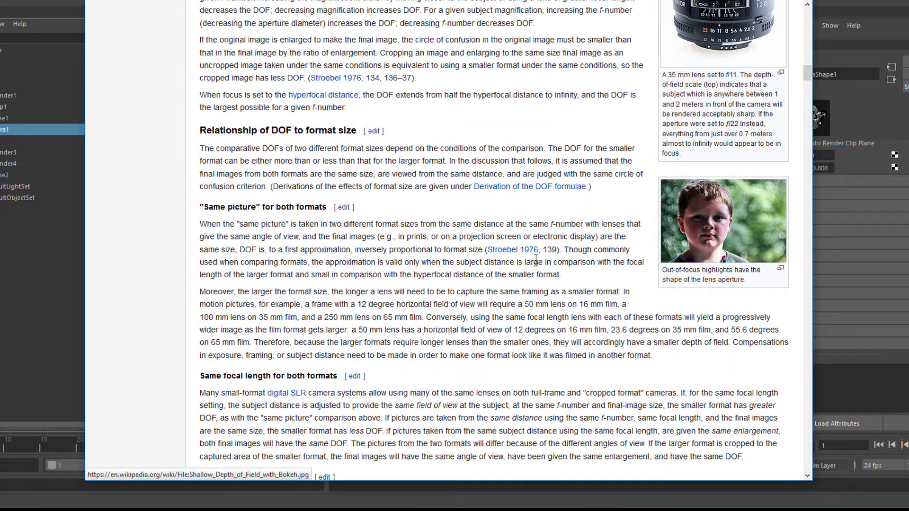
pyautogui.scroll(-15, 533, 259)
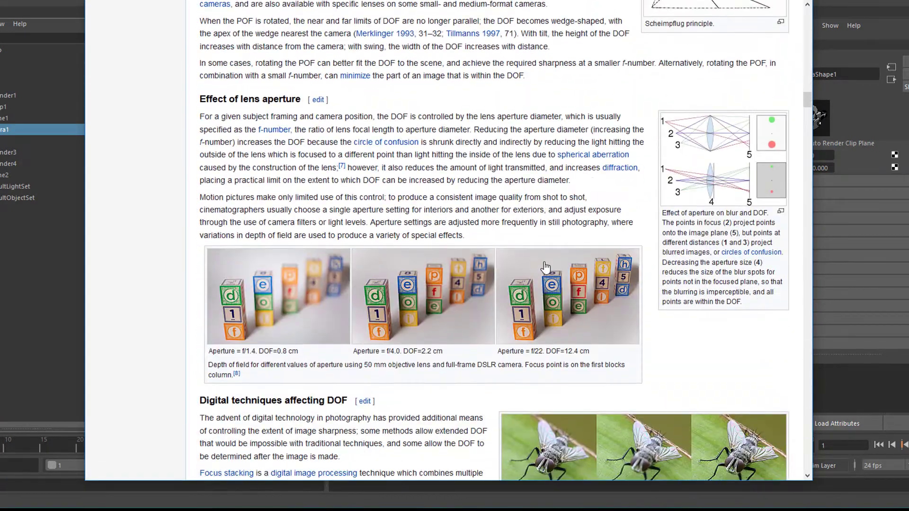
pyautogui.scroll(-5, 550, 292)
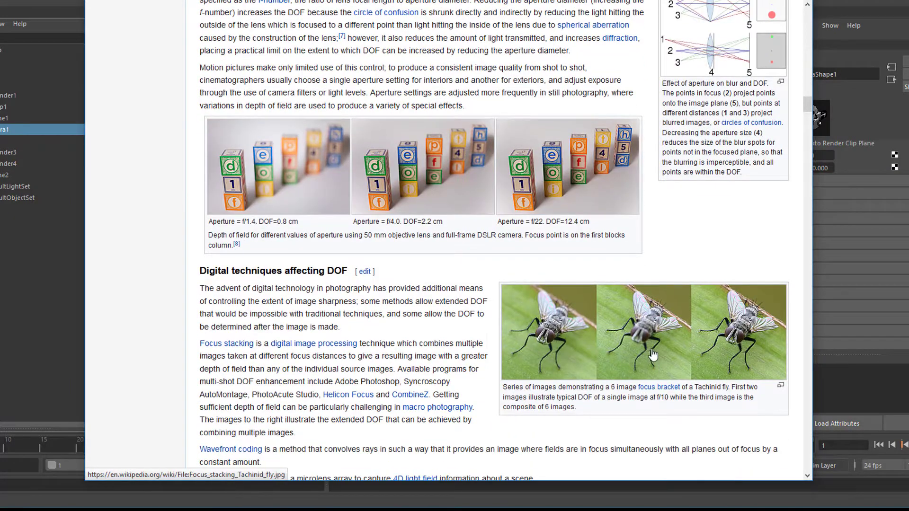
pyautogui.click(671, 345)
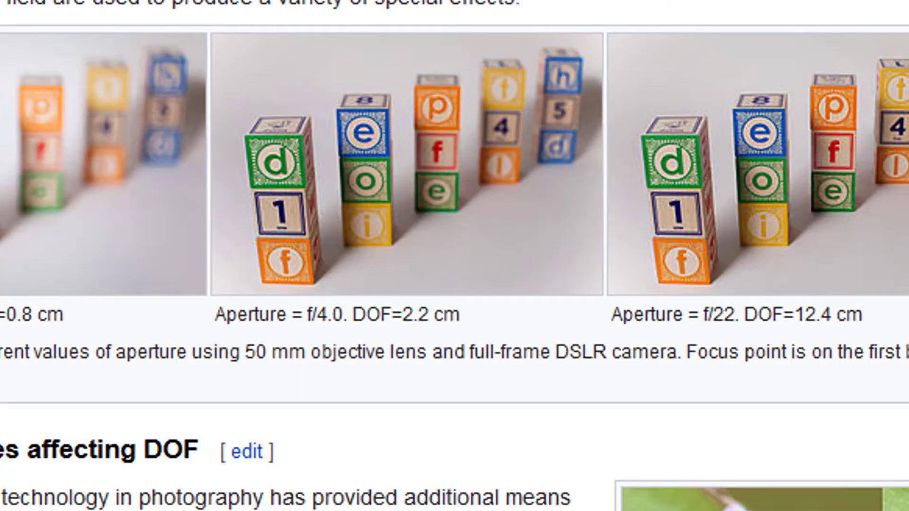
# - Switch the Depth of field article to its German language version
pyautogui.scroll(-15, 455, 256)
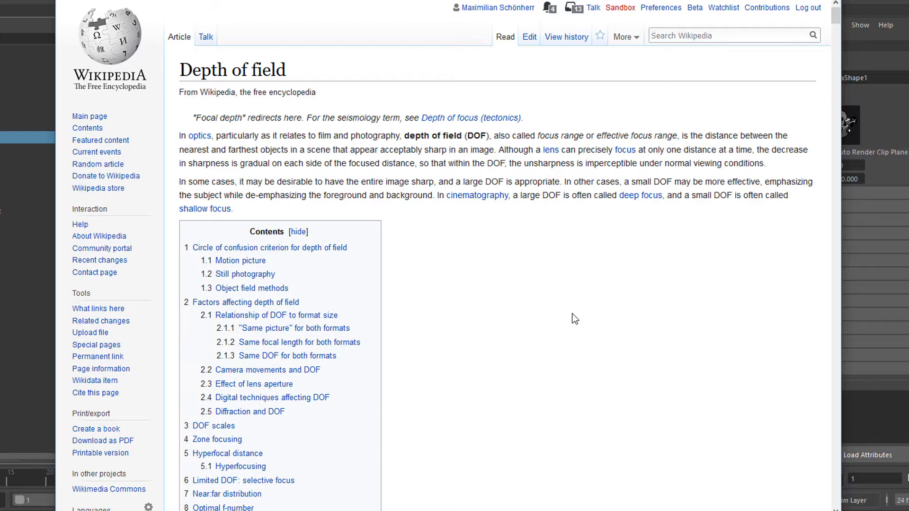
pyautogui.scroll(-4, 573, 314)
pyautogui.scroll(-1, 571, 318)
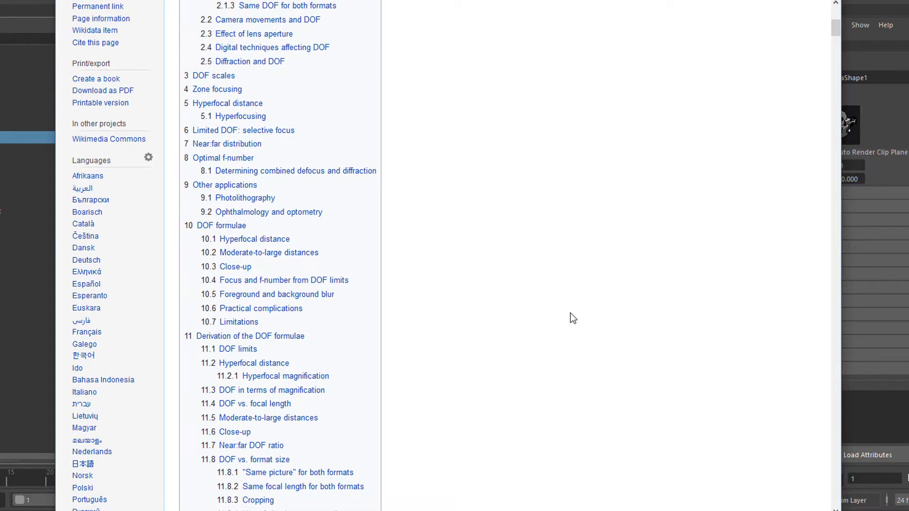
pyautogui.click(84, 260)
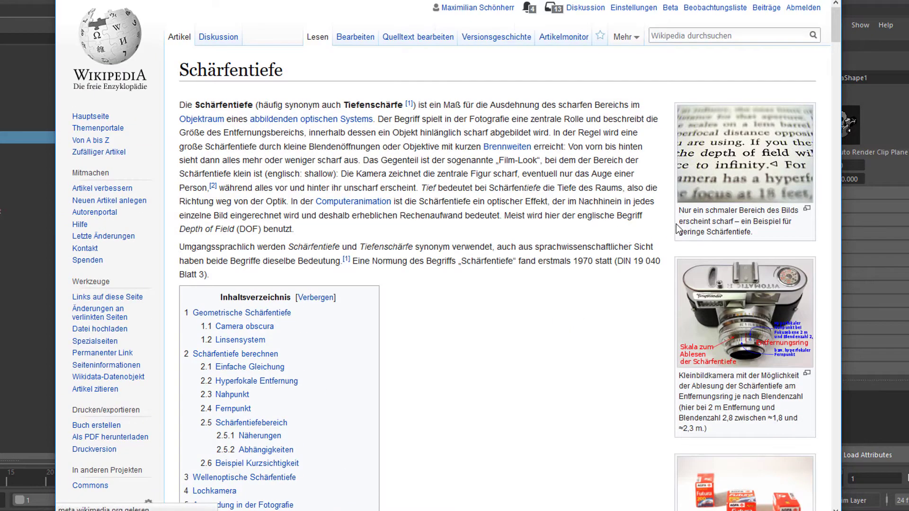
# - Look through the German Schärfentiefe article and enlarge the 1920 Lenin portrait in the photography section
pyautogui.scroll(-3, 681, 229)
pyautogui.scroll(-20, 684, 228)
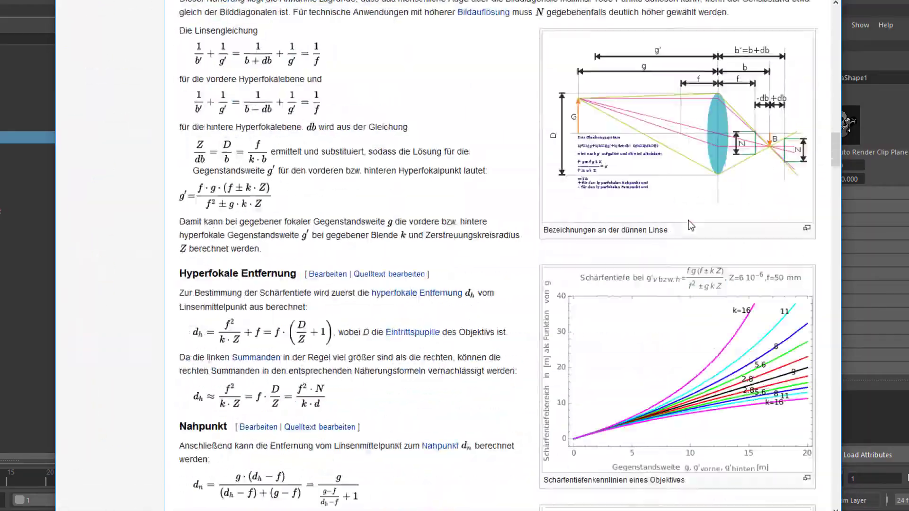
pyautogui.scroll(-20, 690, 228)
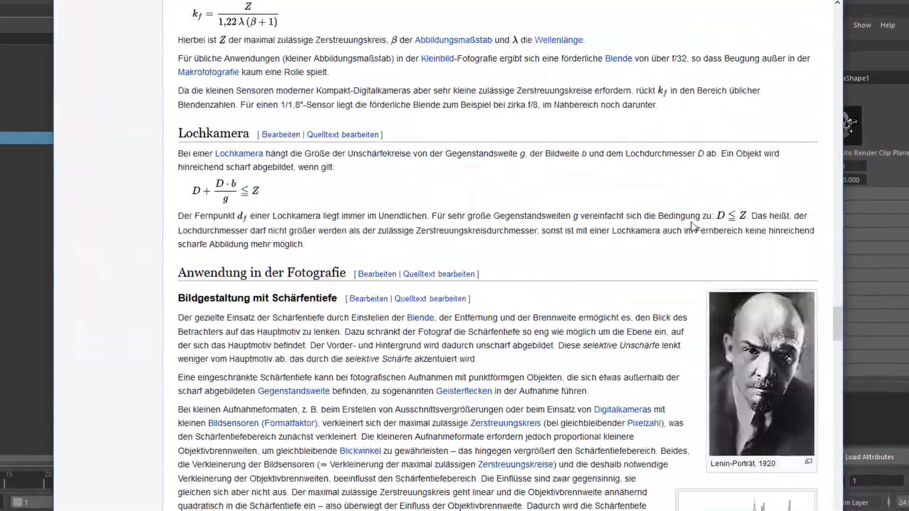
pyautogui.scroll(-3, 692, 226)
pyautogui.click(772, 261)
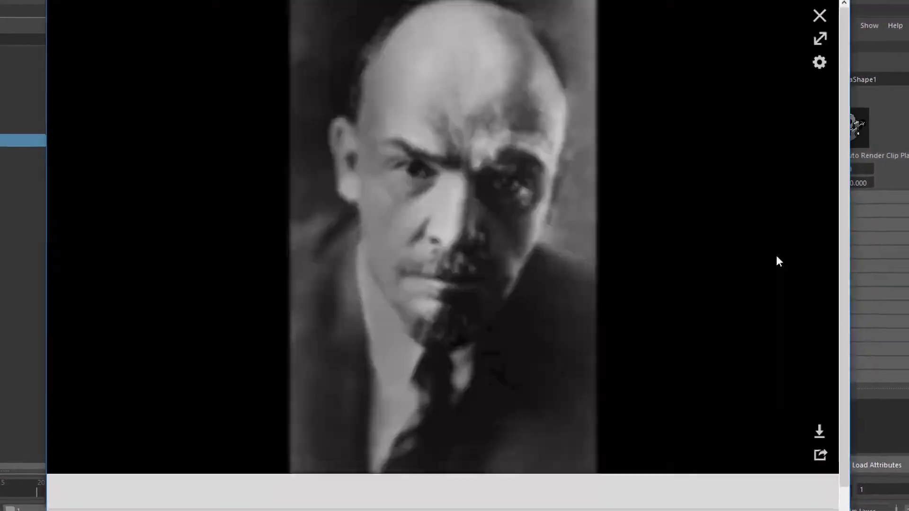
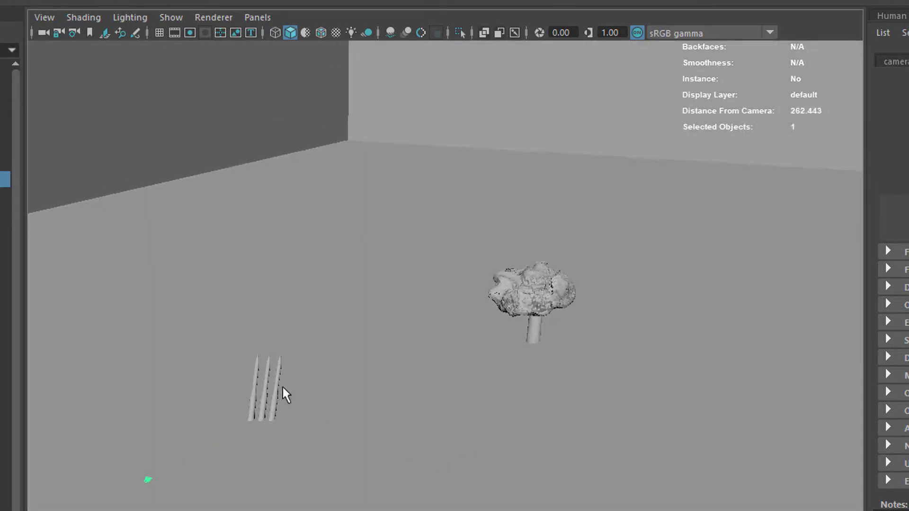
# - In Maya, look over the scene with the pencils and tree and switch the viewport to camera1
pyautogui.scroll(3, 341, 433)
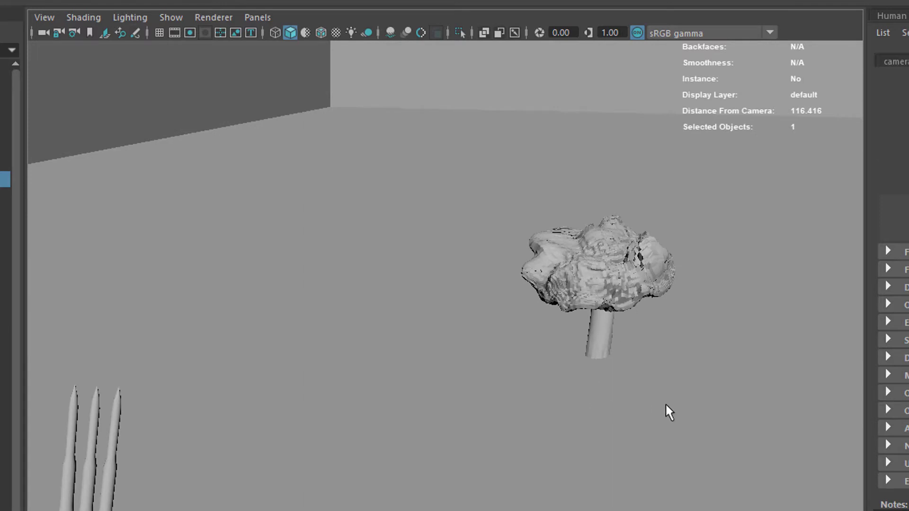
pyautogui.scroll(-3, 516, 422)
pyautogui.keyDown('alt'); pyautogui.moveTo(595, 427); pyautogui.dragTo(655, 406, button='middle'); pyautogui.keyUp('alt')
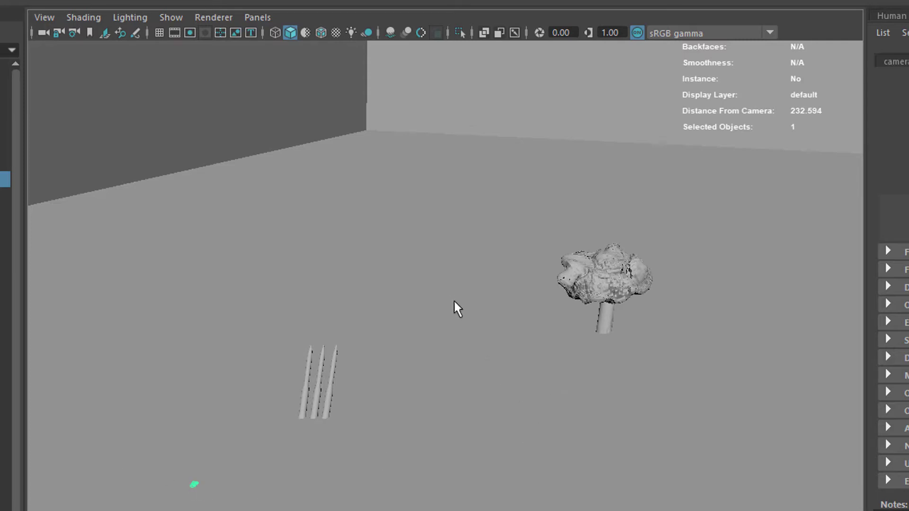
pyautogui.press('space')
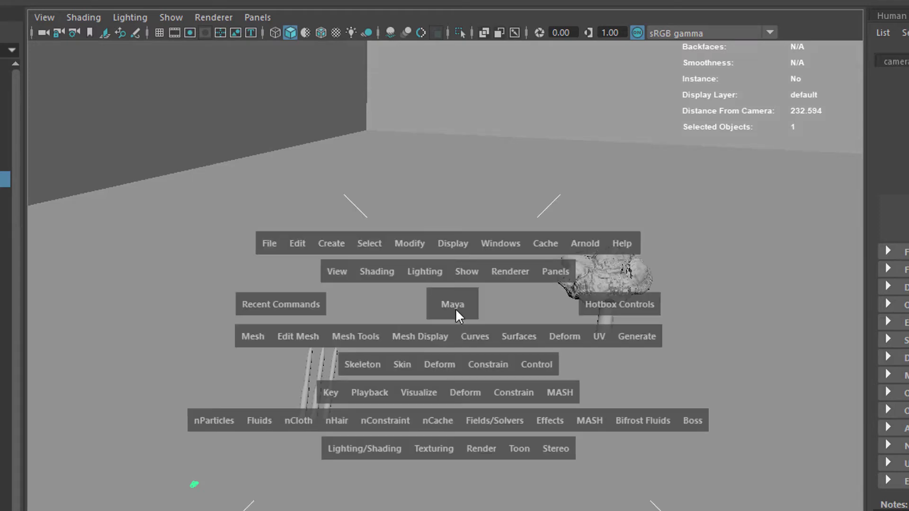
pyautogui.click(552, 271)
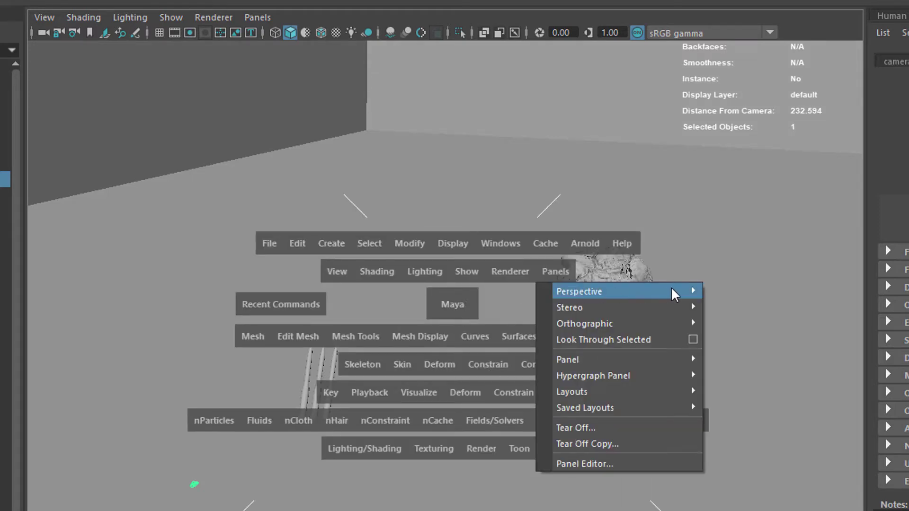
pyautogui.moveTo(681, 290)
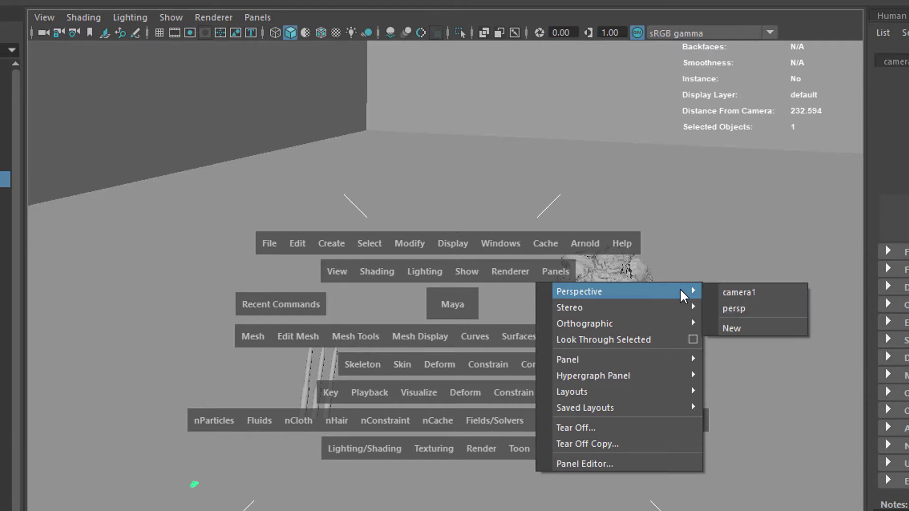
pyautogui.click(771, 290)
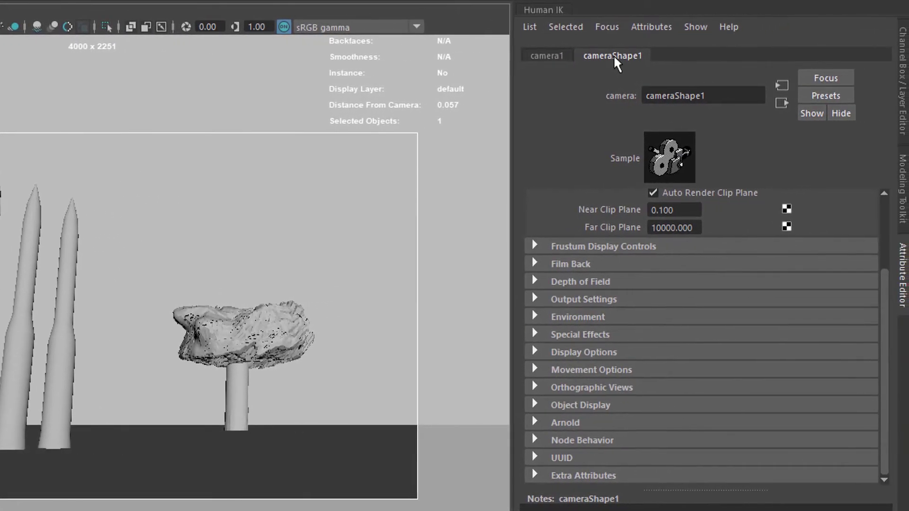
# - Expand the Depth of Field and Arnold sections of cameraShape1's attributes and inspect the available Arnold camera types
pyautogui.click(530, 281)
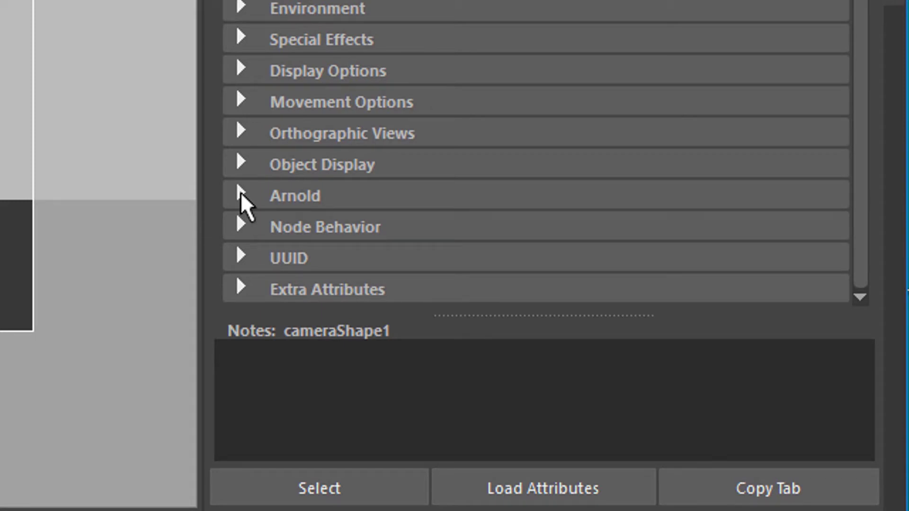
pyautogui.click(241, 193)
pyautogui.moveTo(864, 3); pyautogui.dragTo(872, 220)
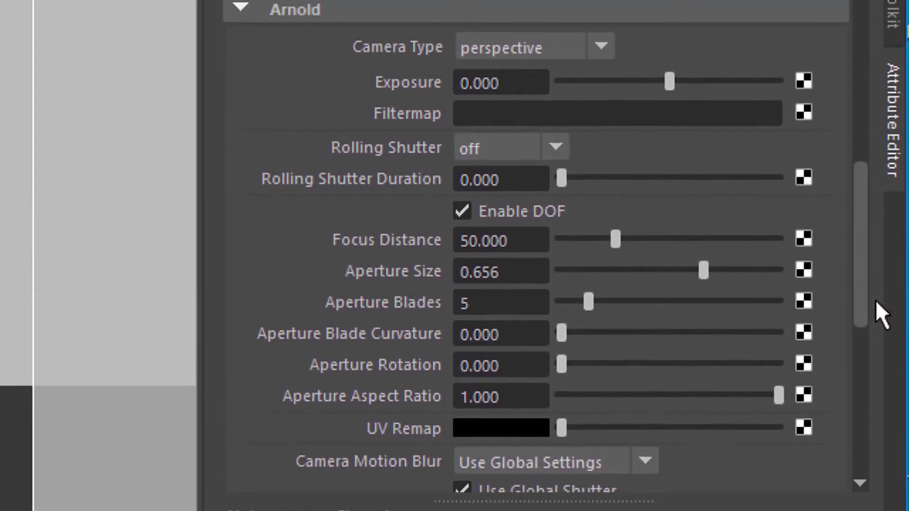
pyautogui.scroll(-1, 879, 315)
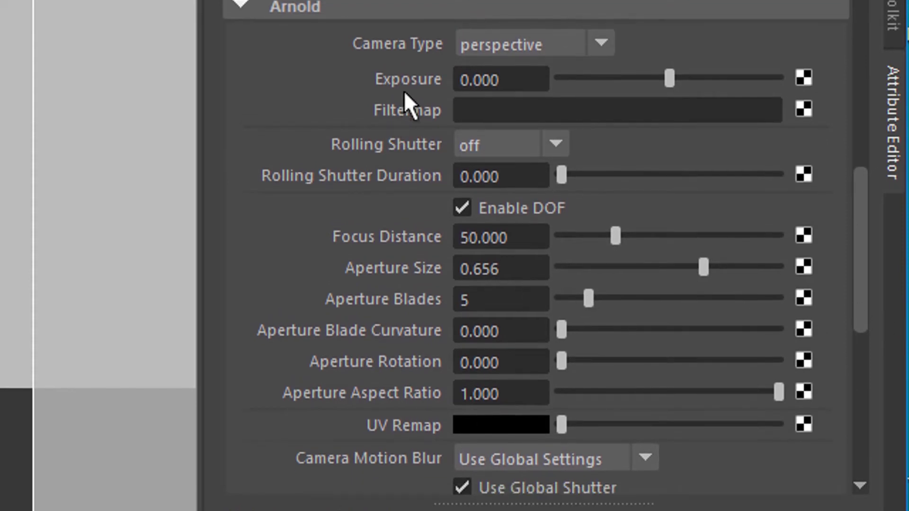
pyautogui.click(600, 45)
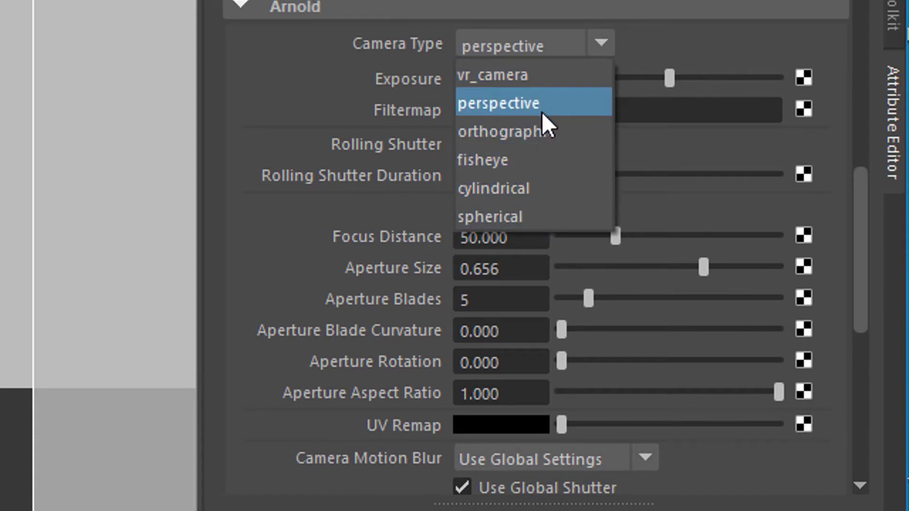
pyautogui.click(711, 47)
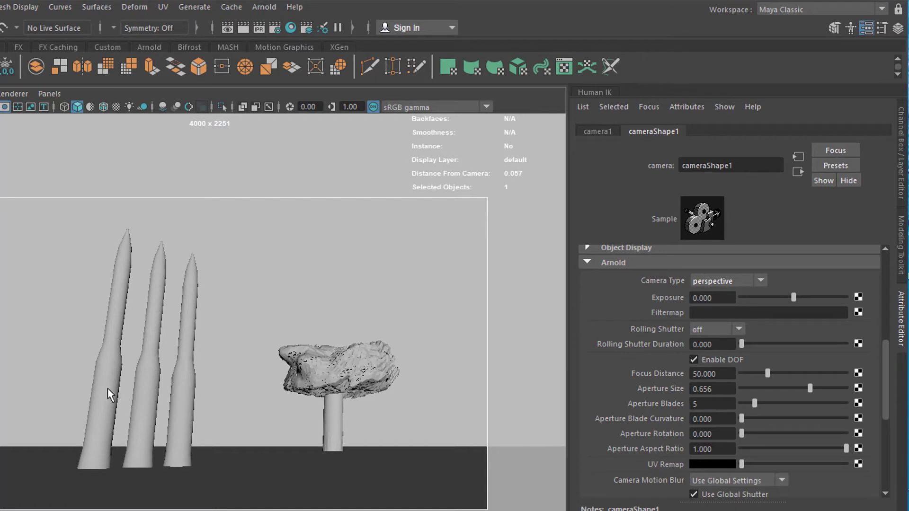
# - Select the middle pencil, look at the scene through the persp camera, and switch the viewport back to camera1
pyautogui.click(150, 388)
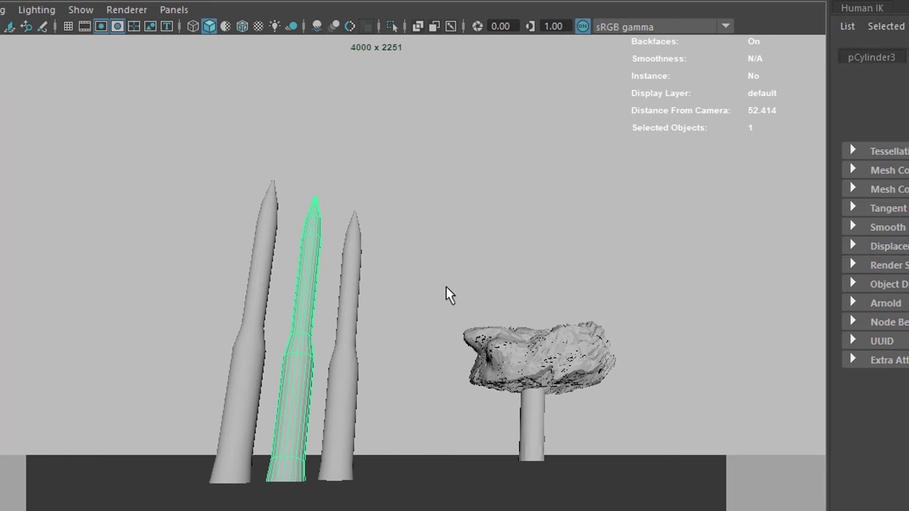
pyautogui.press('space')
pyautogui.click(573, 265)
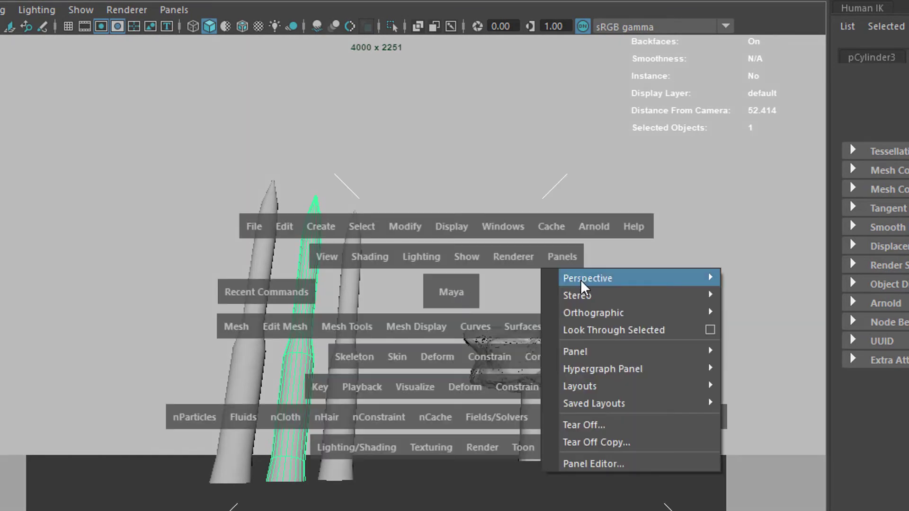
pyautogui.moveTo(689, 278)
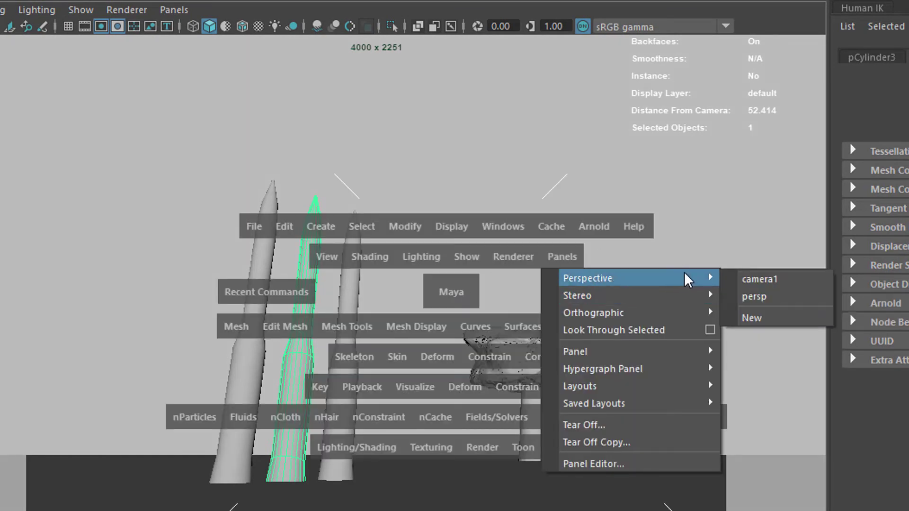
pyautogui.click(753, 296)
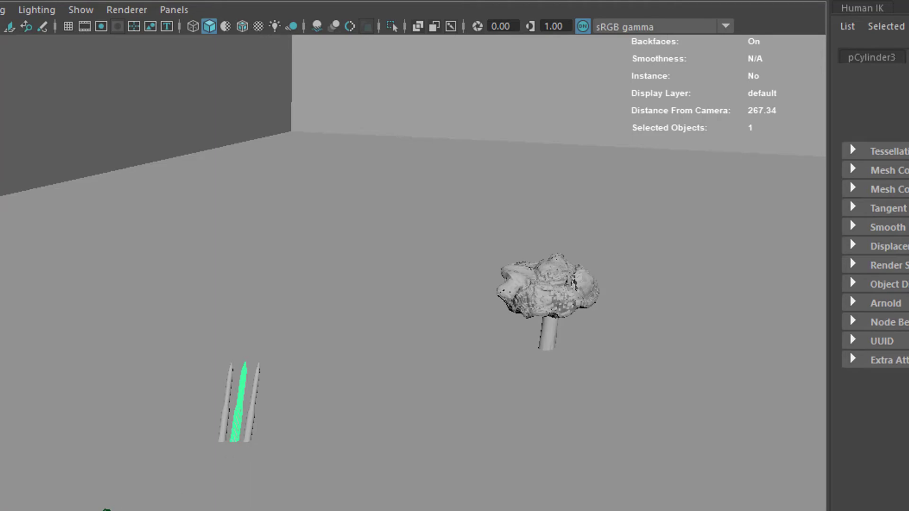
pyautogui.press('space')
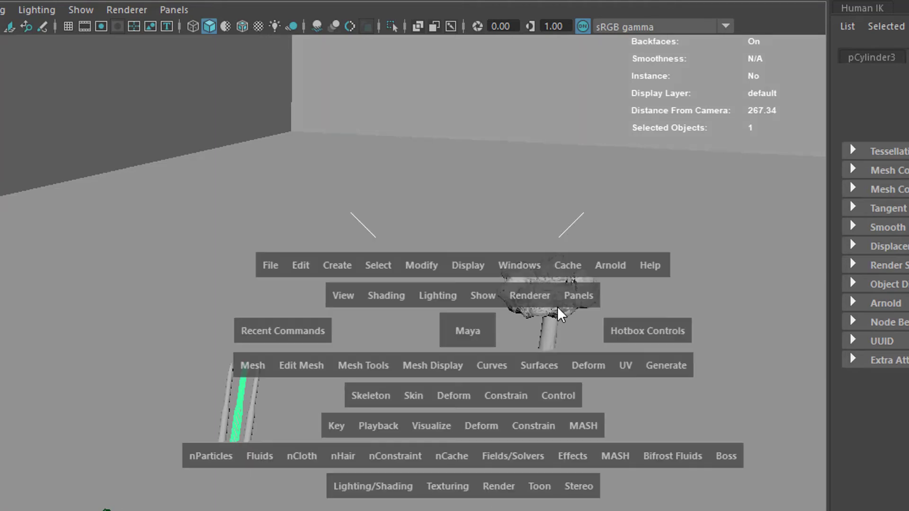
pyautogui.click(578, 296)
pyautogui.click(774, 318)
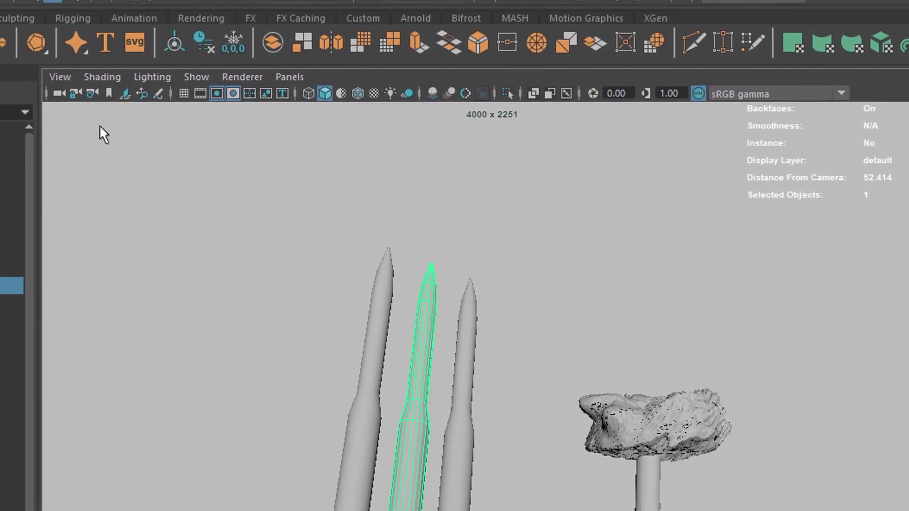
# - Inspect the Heads Up Display options, including Object Details, and leave them as they are
pyautogui.click(49, 8)
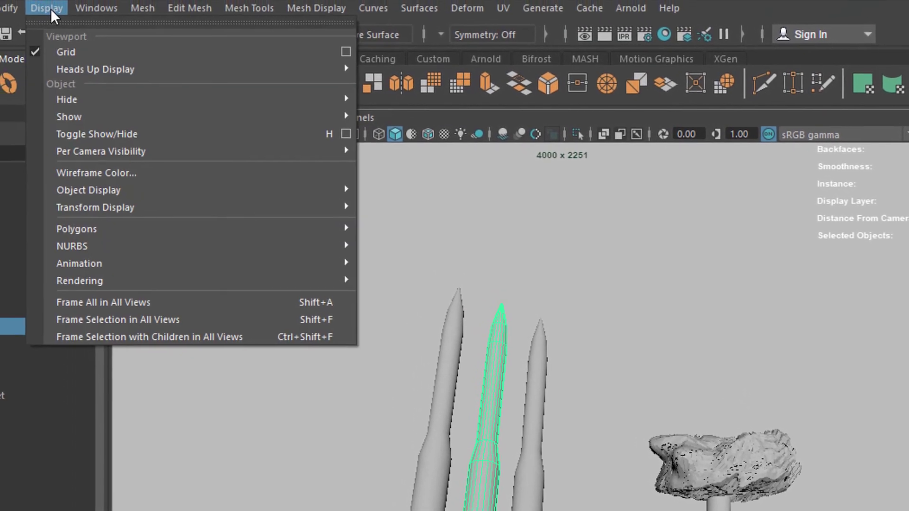
pyautogui.moveTo(68, 68)
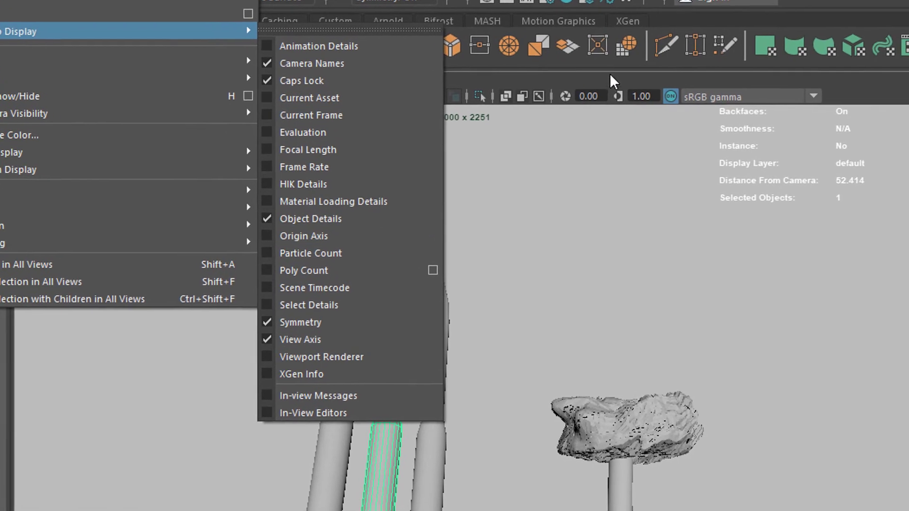
pyautogui.press('Escape')
pyautogui.press('Escape')
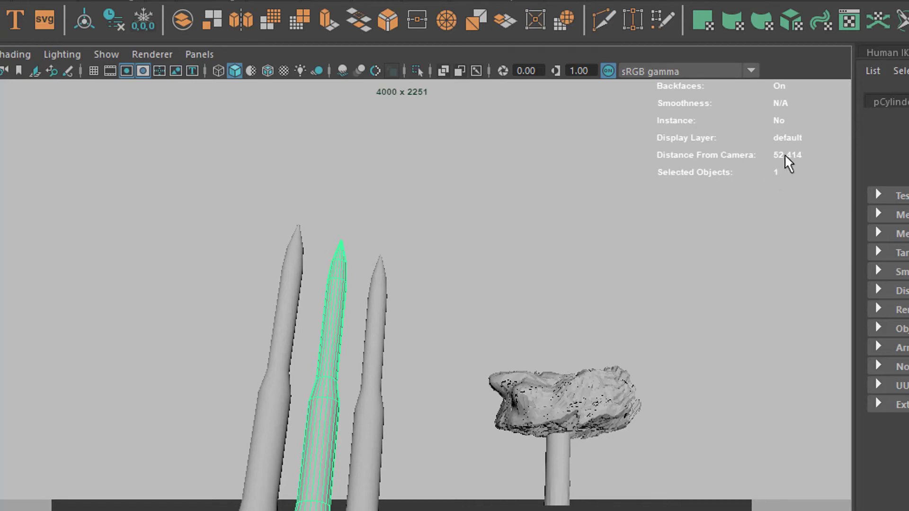
# - Check the Distance From Camera for the front pencil, the rear pencil and the treetop, and reselect the viewport's camera
pyautogui.click(283, 369)
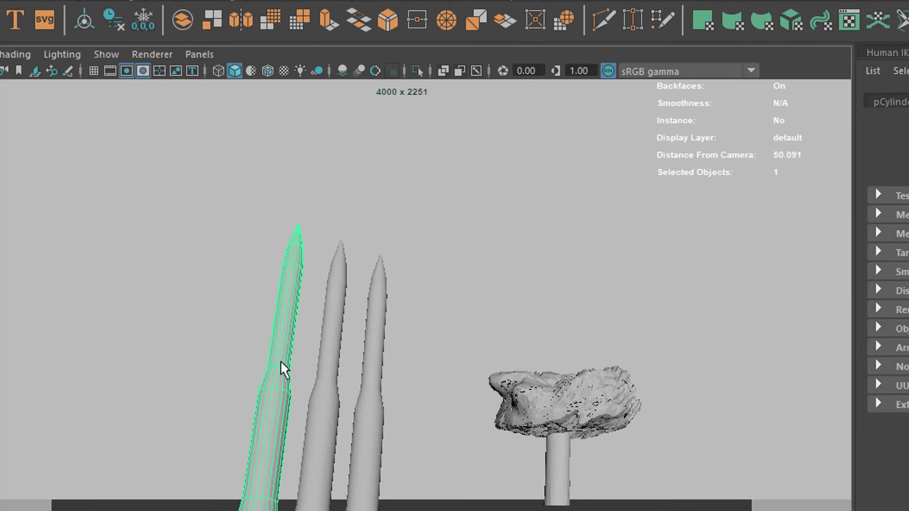
pyautogui.click(372, 379)
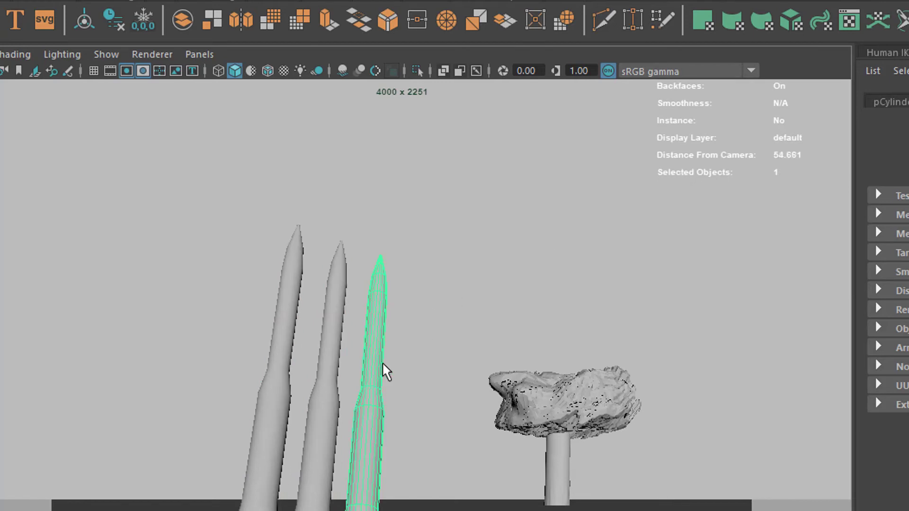
pyautogui.click(583, 416)
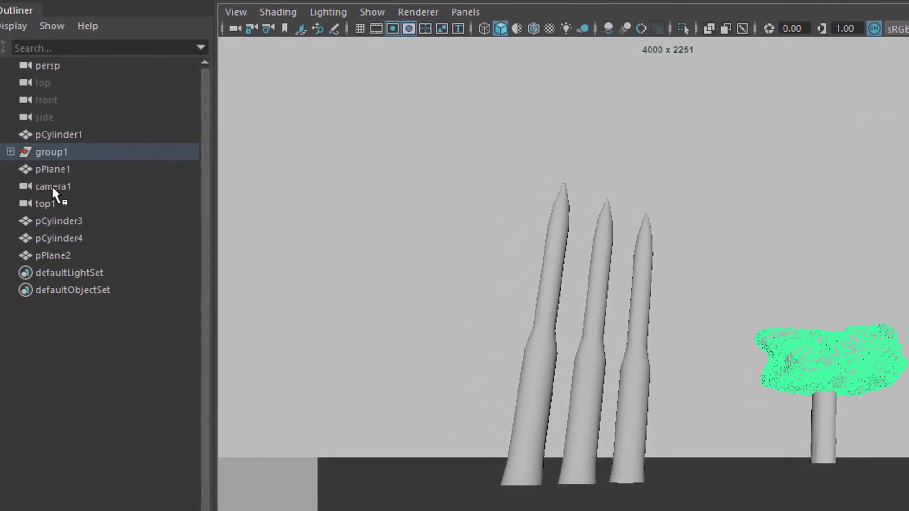
pyautogui.click(244, 10)
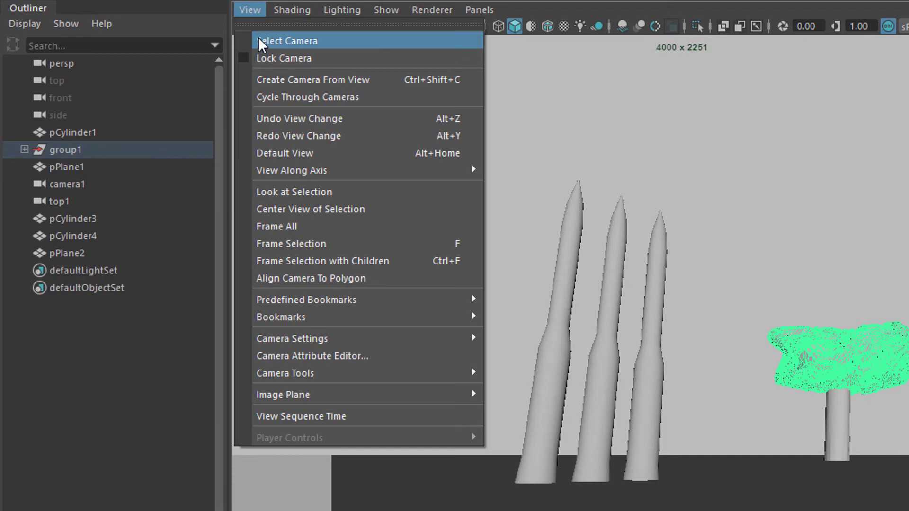
pyautogui.click(258, 37)
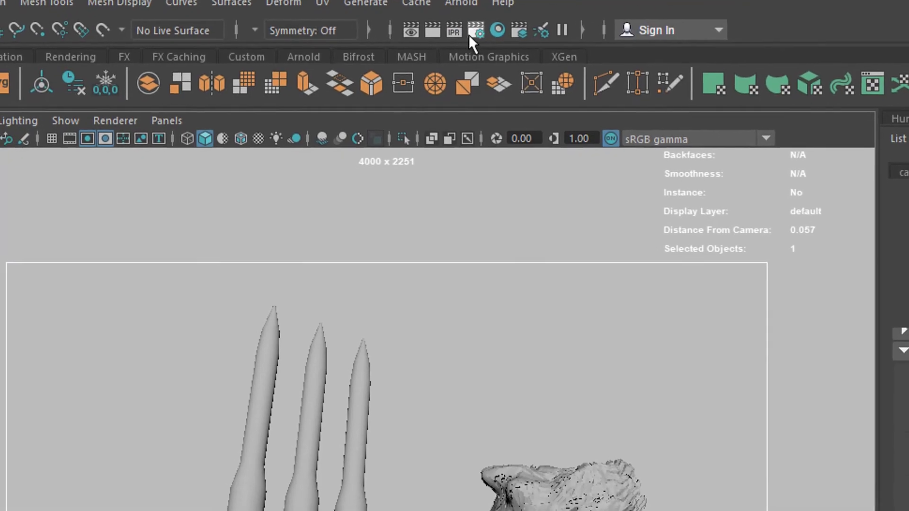
# - In the render settings, set the image width to 1000 pixels with the width/height ratio maintained
pyautogui.click(473, 32)
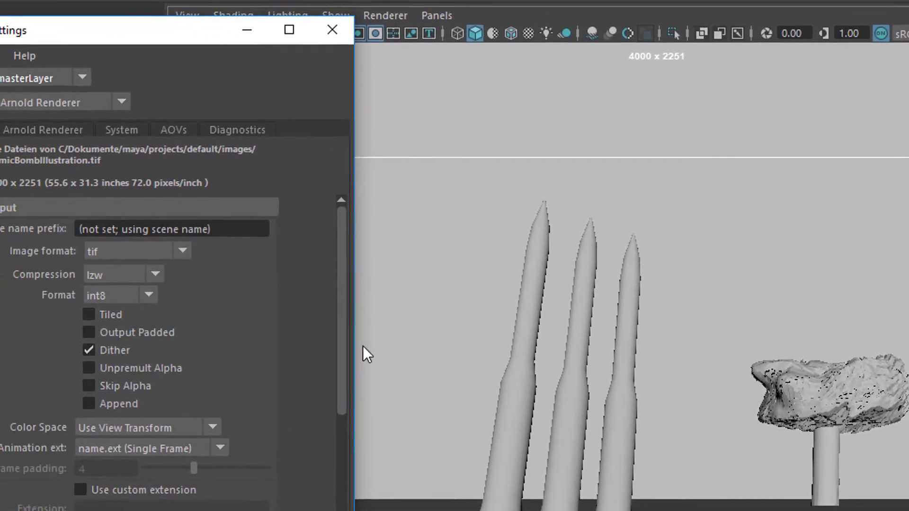
pyautogui.scroll(-10, 362, 345)
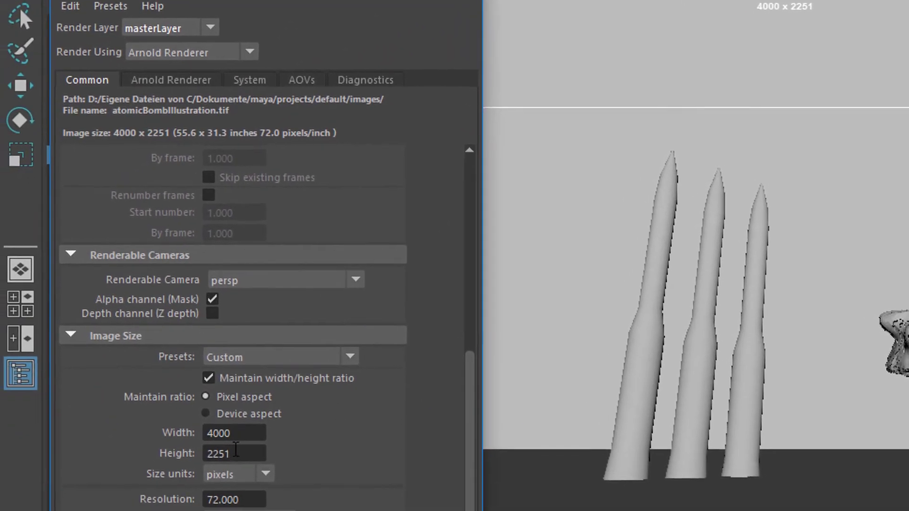
pyautogui.doubleClick(223, 434)
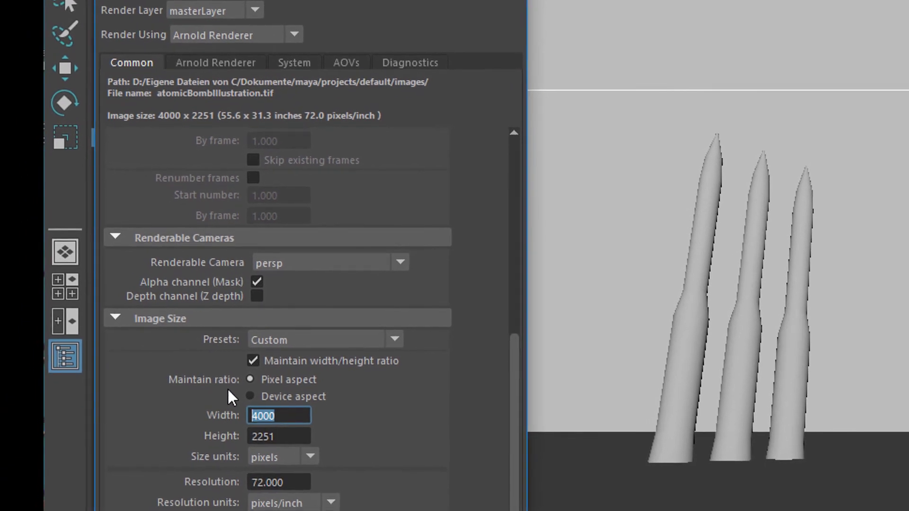
pyautogui.write('10')
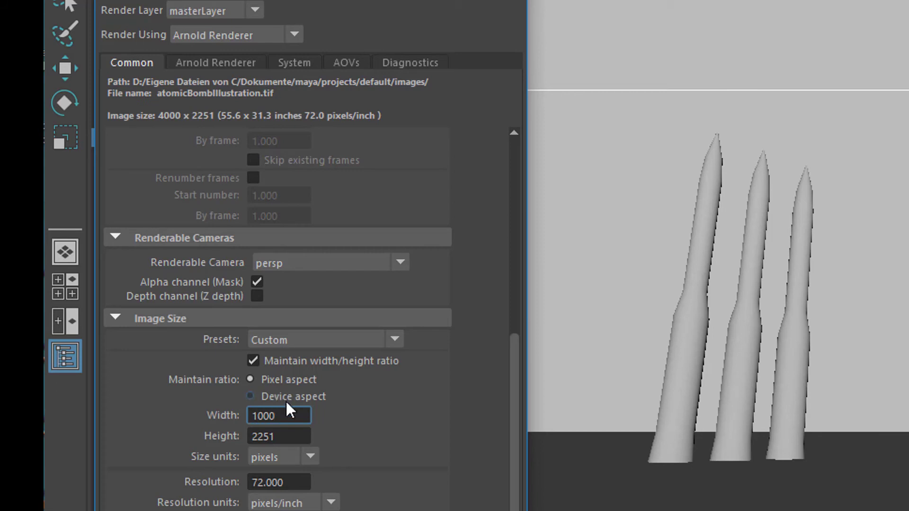
pyautogui.press('Tab')
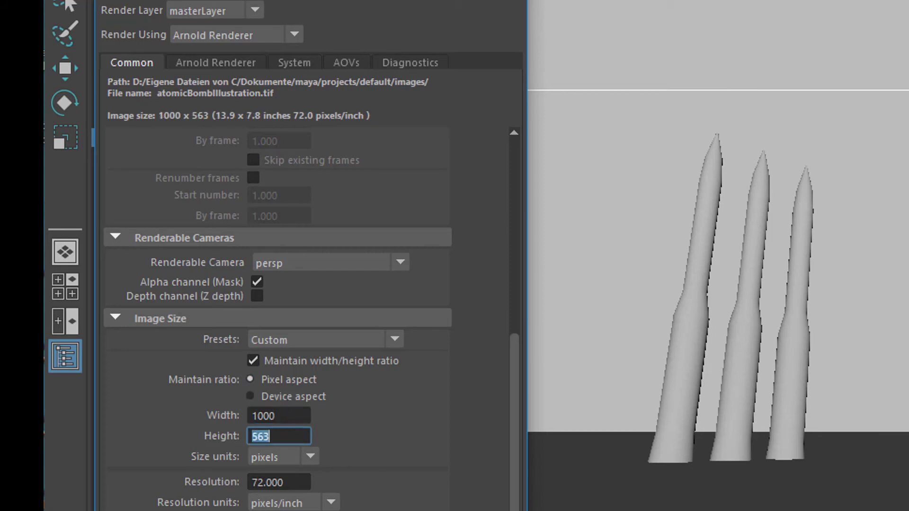
# - Set the Arnold Camera (AA) and Diffuse samples to 3 and close the render settings
pyautogui.click(215, 63)
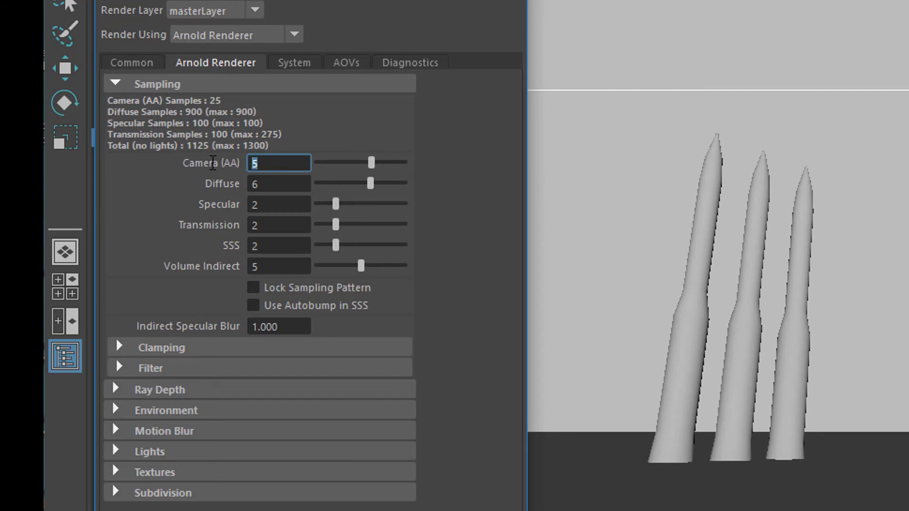
pyautogui.write('3')
pyautogui.press('Tab')
pyautogui.write('3')
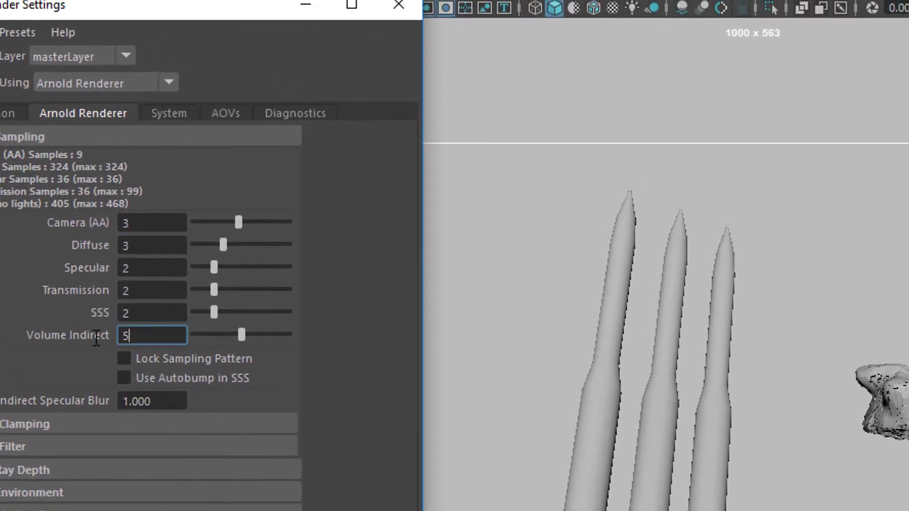
pyautogui.click(139, 333)
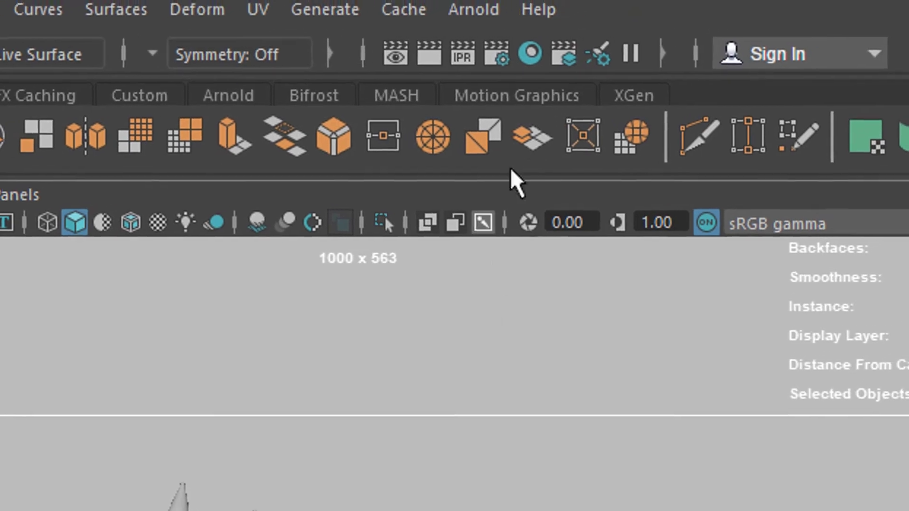
# - Render the scene through camera1 with Arnold and reposition the RenderView window higher up
pyautogui.click(476, 11)
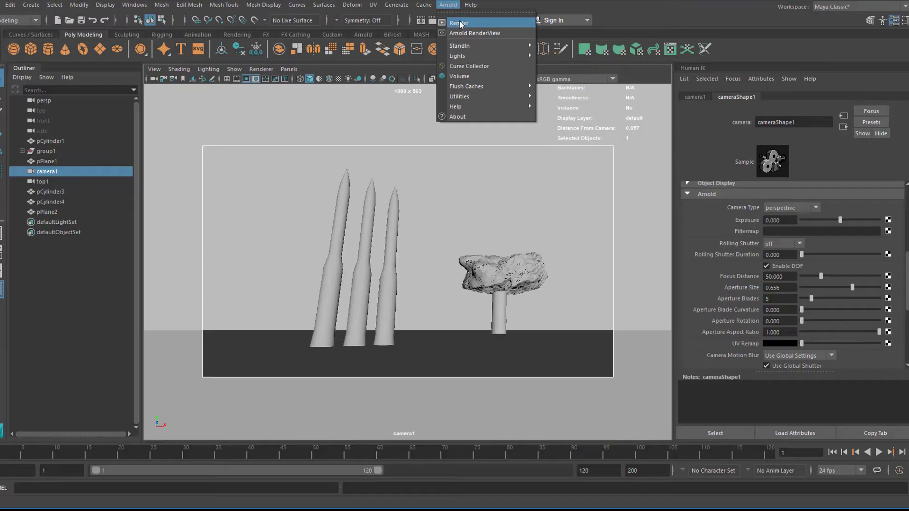
pyautogui.click(459, 23)
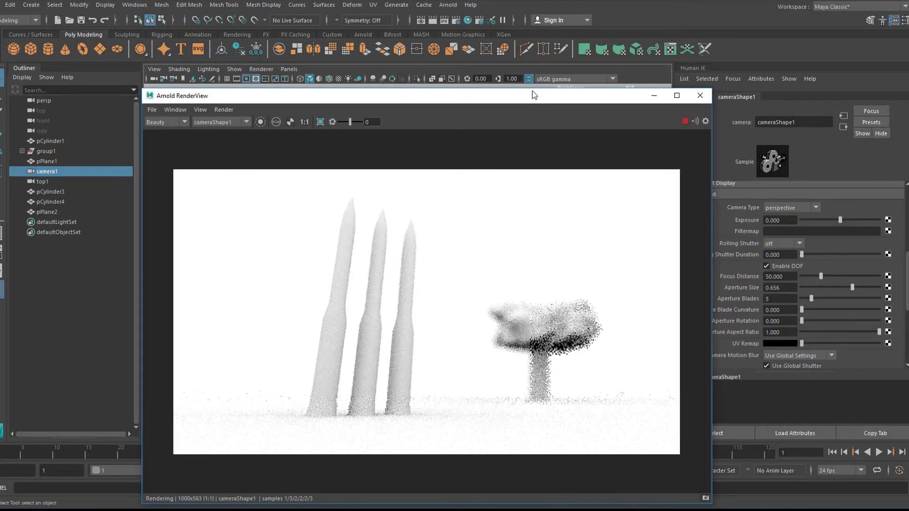
pyautogui.moveTo(534, 102); pyautogui.dragTo(531, 71)
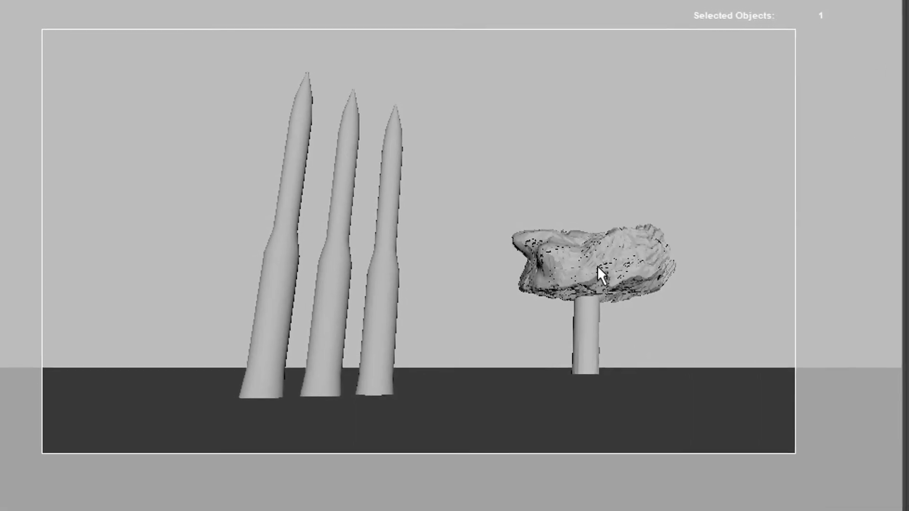
# - Set cameraShape1's Arnold Focus Distance to 160 to focus on the tree, and render the scene again
pyautogui.click(601, 262)
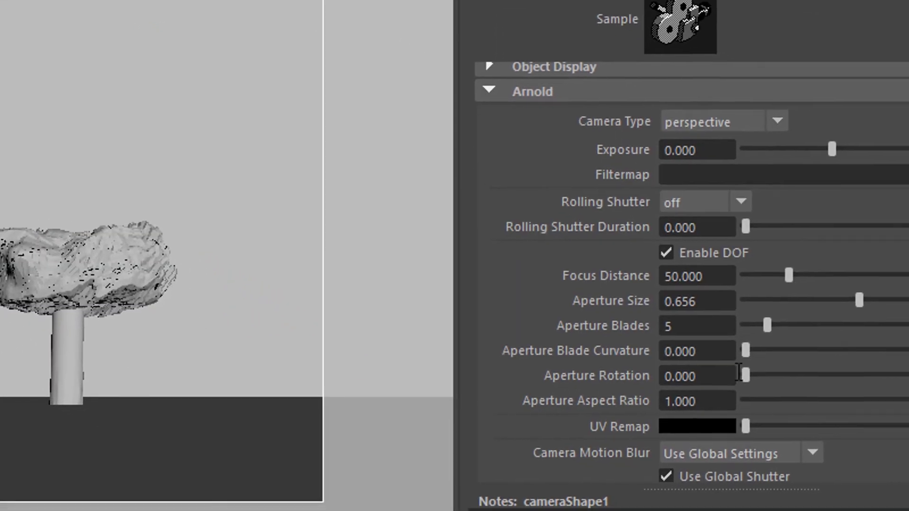
pyautogui.click(715, 276)
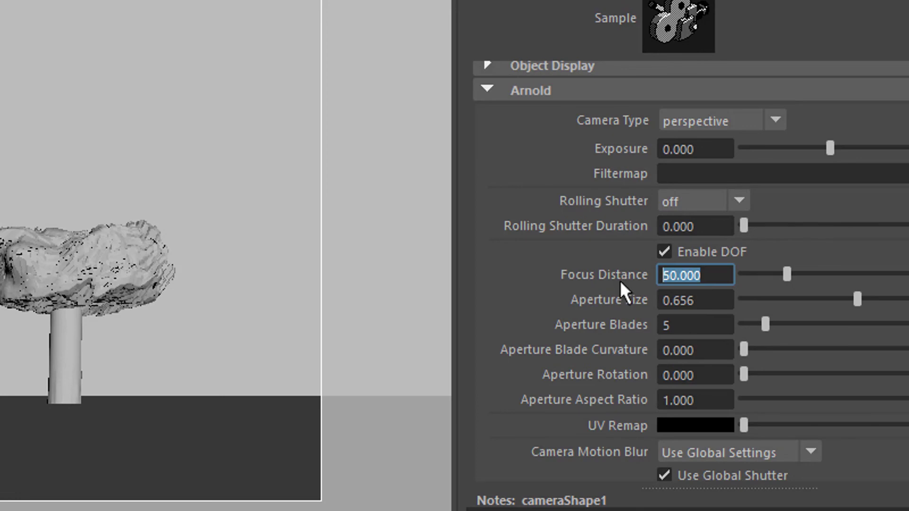
pyautogui.write('160')
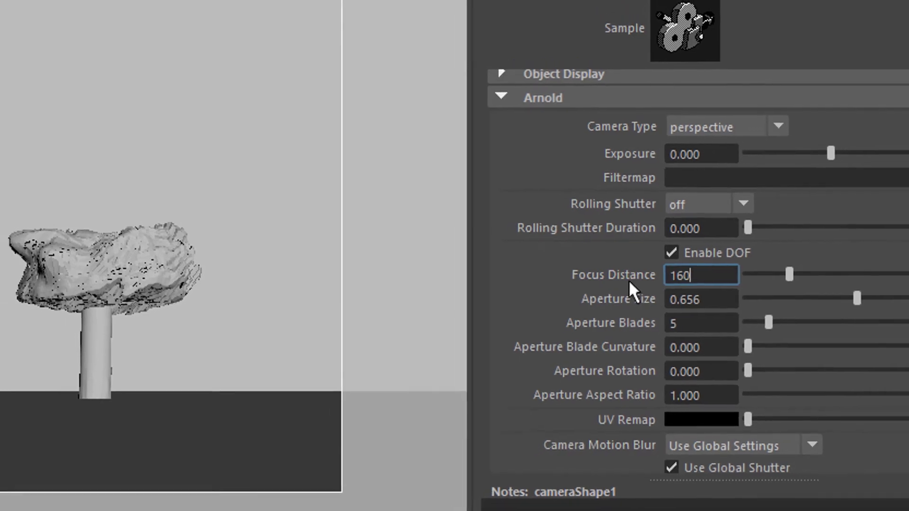
pyautogui.press('Return')
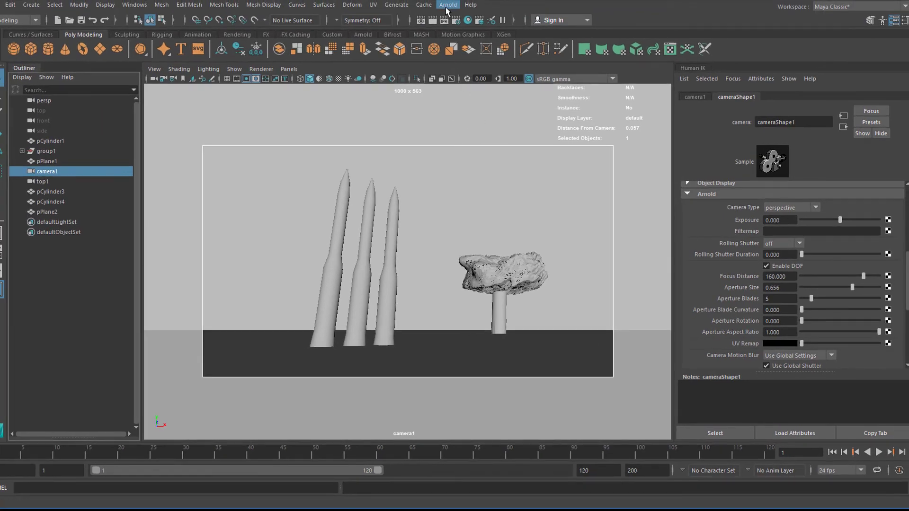
pyautogui.click(446, 7)
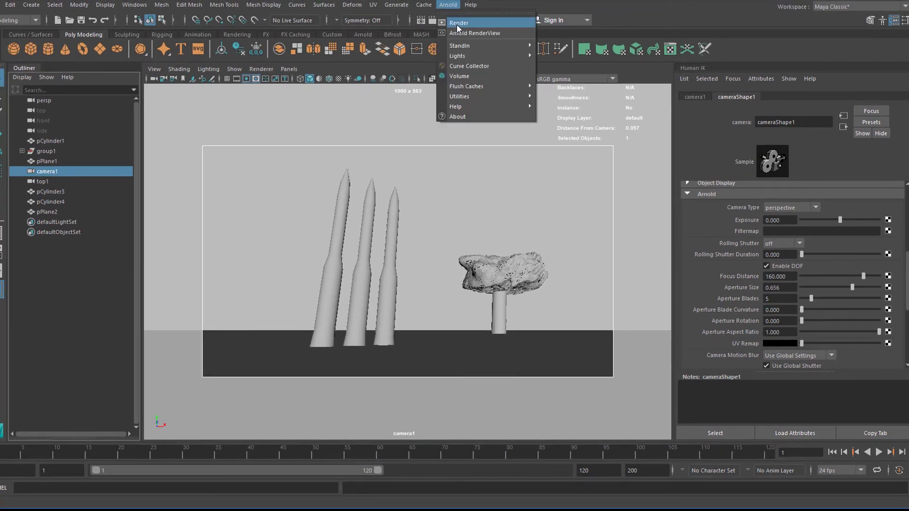
pyautogui.click(457, 25)
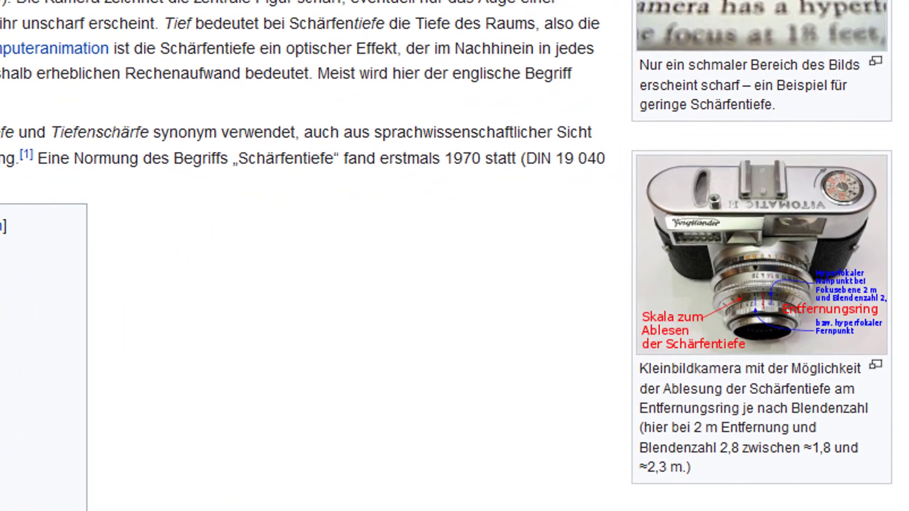
# - Switch to the browser and look at the introduction of the German Schärfentiefe article and its shallow-focus example image
pyautogui.scroll(3, 520, 119)
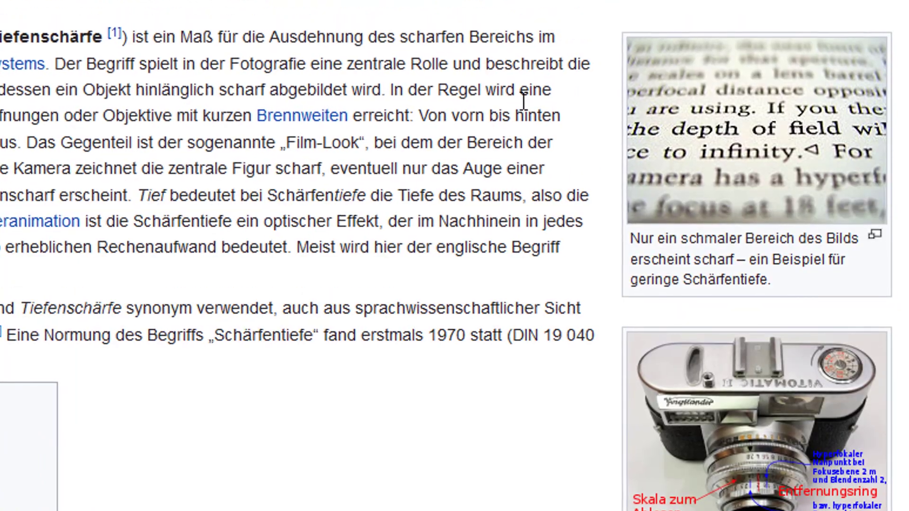